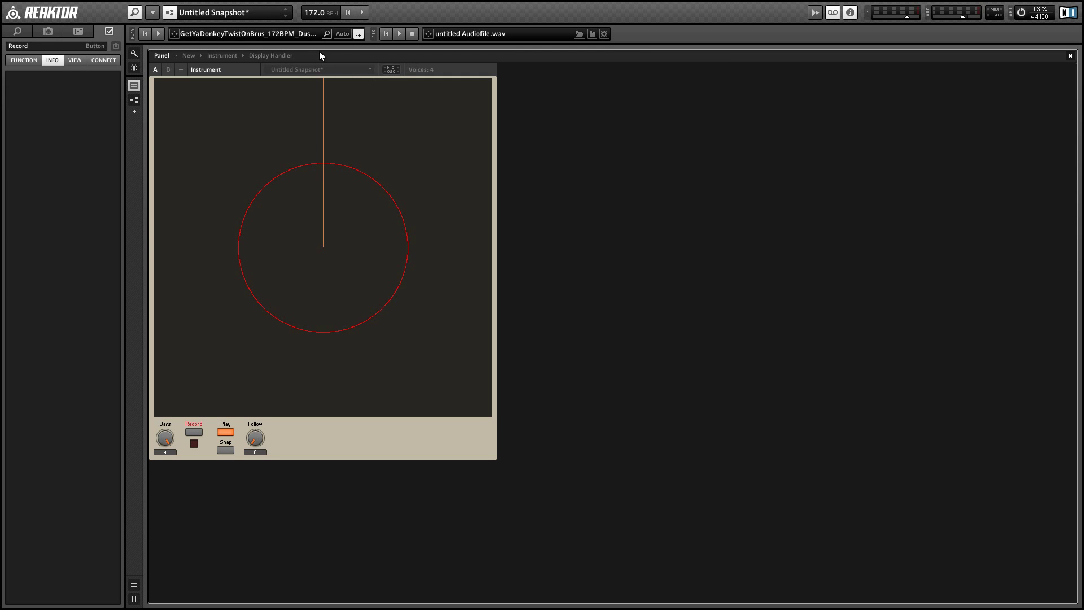
# Step: Select the circle display's Mouse Area in panel edit mode to see its properties
pyautogui.click(298, 161)
# Step: Load the KingoftheDanceHall 172BPM loop from the Dusty Fungus 00_Samples folder
pyautogui.click(328, 32)
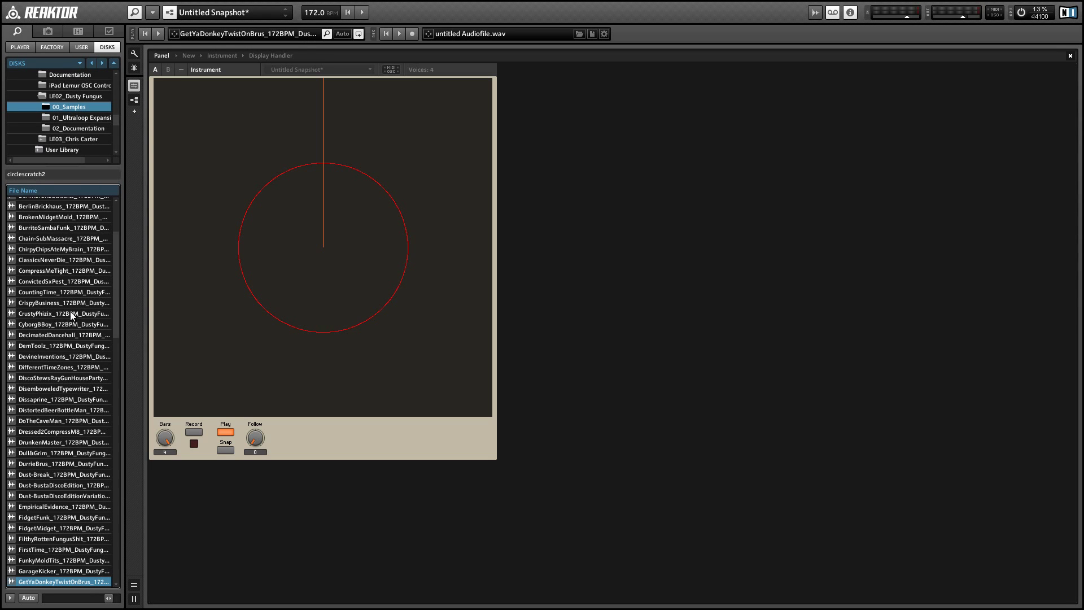
pyautogui.scroll(-9, 70, 314)
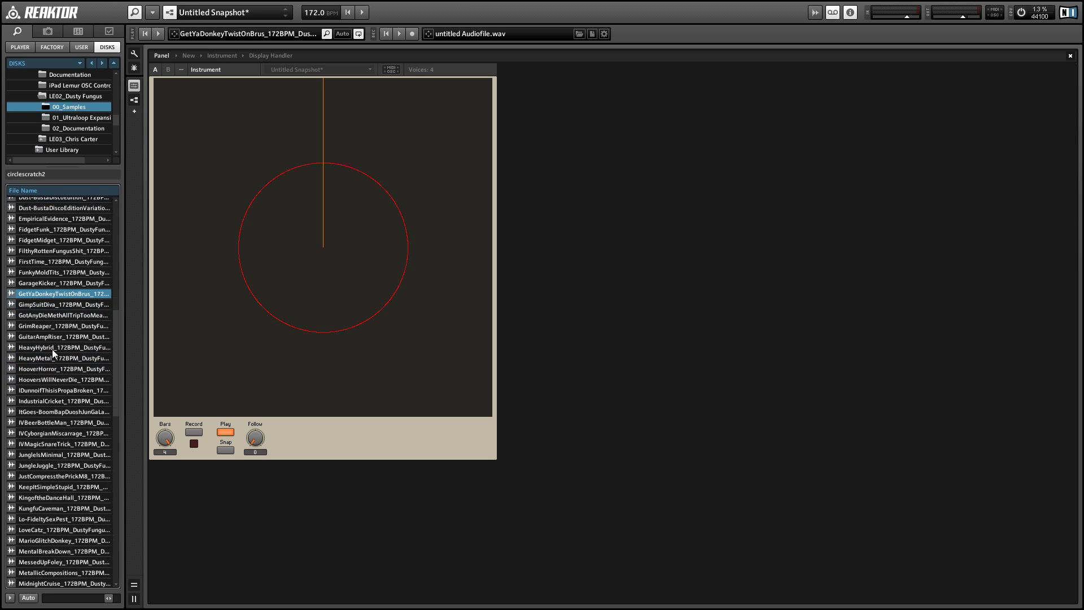
pyautogui.scroll(-1, 40, 546)
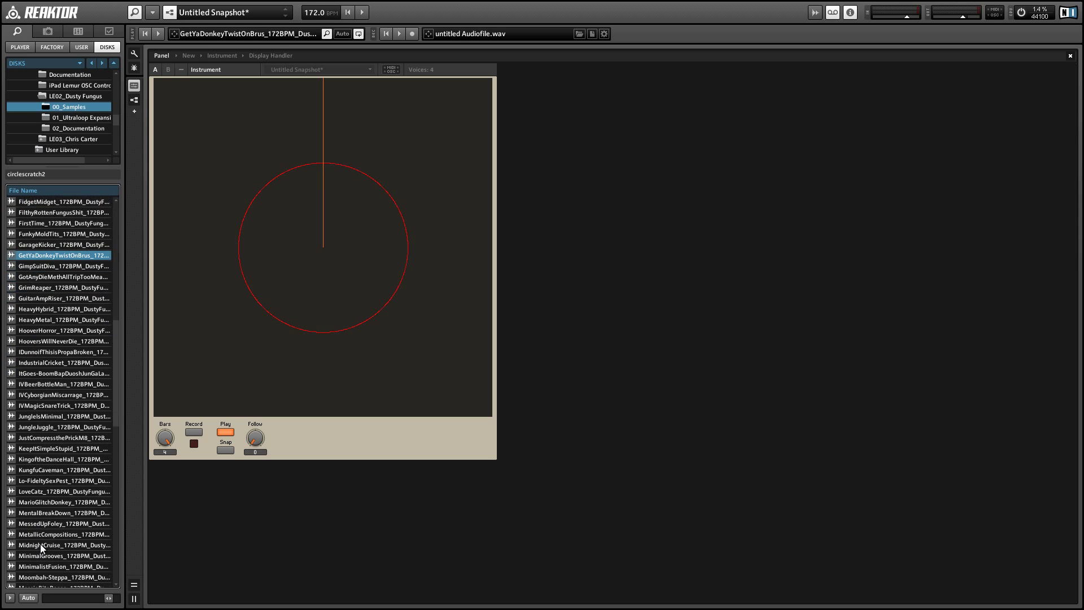
pyautogui.click(53, 458)
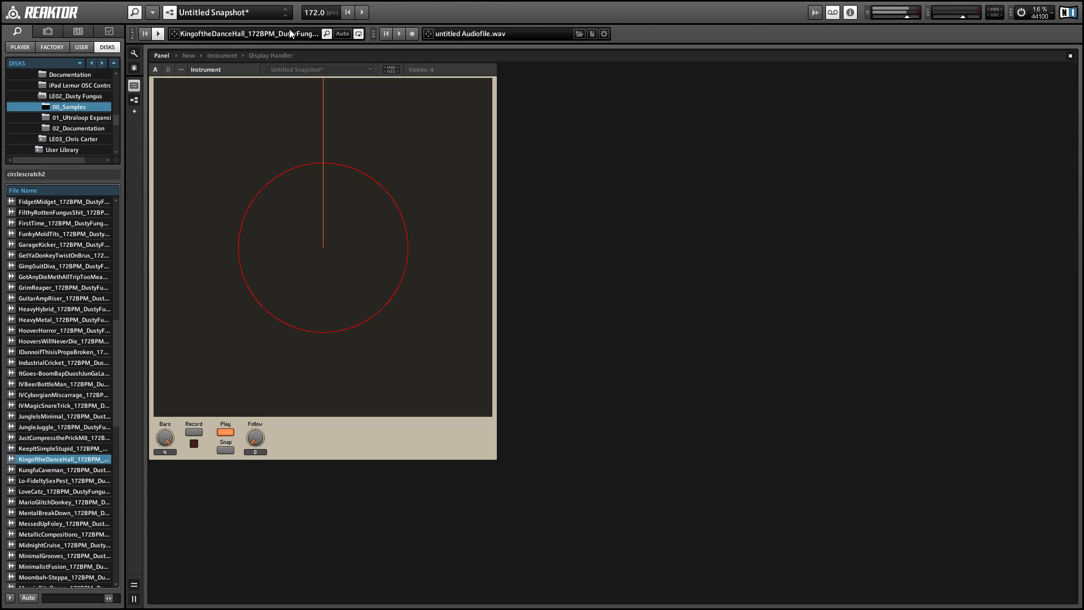
# Step: Stop playback, then record the KingoftheDanceHall loop around the circle display
pyautogui.click(225, 432)
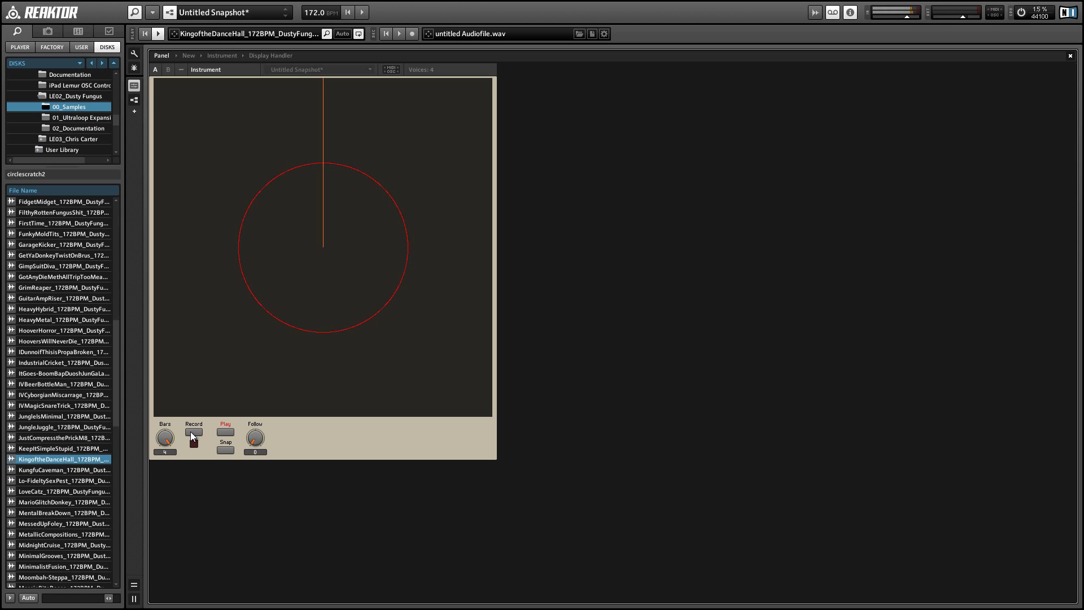
pyautogui.click(193, 431)
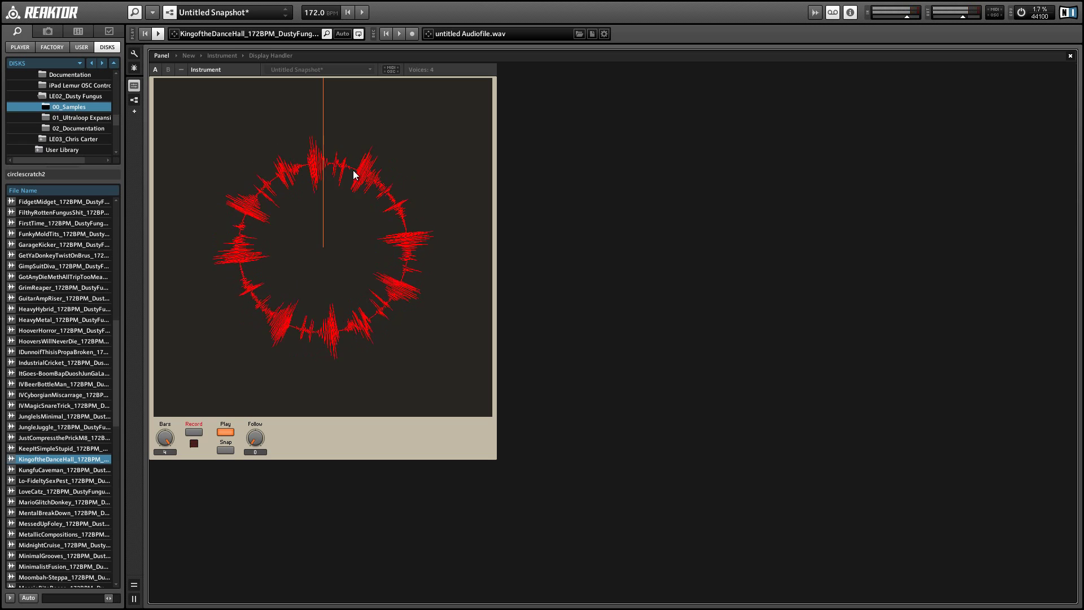
# Step: Stop playback and enable Snap
pyautogui.click(231, 431)
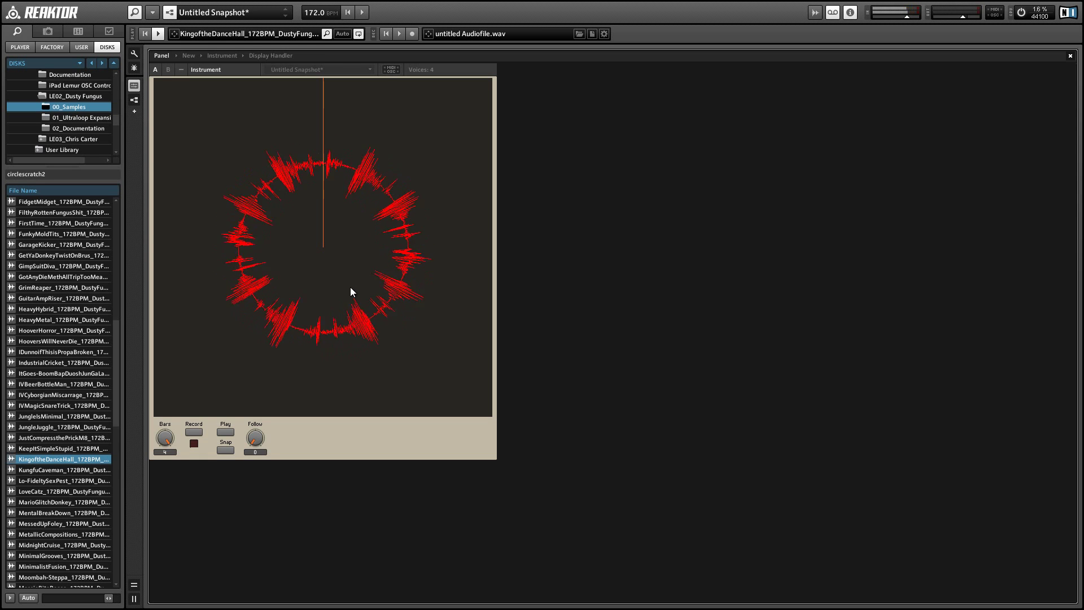
pyautogui.click(226, 450)
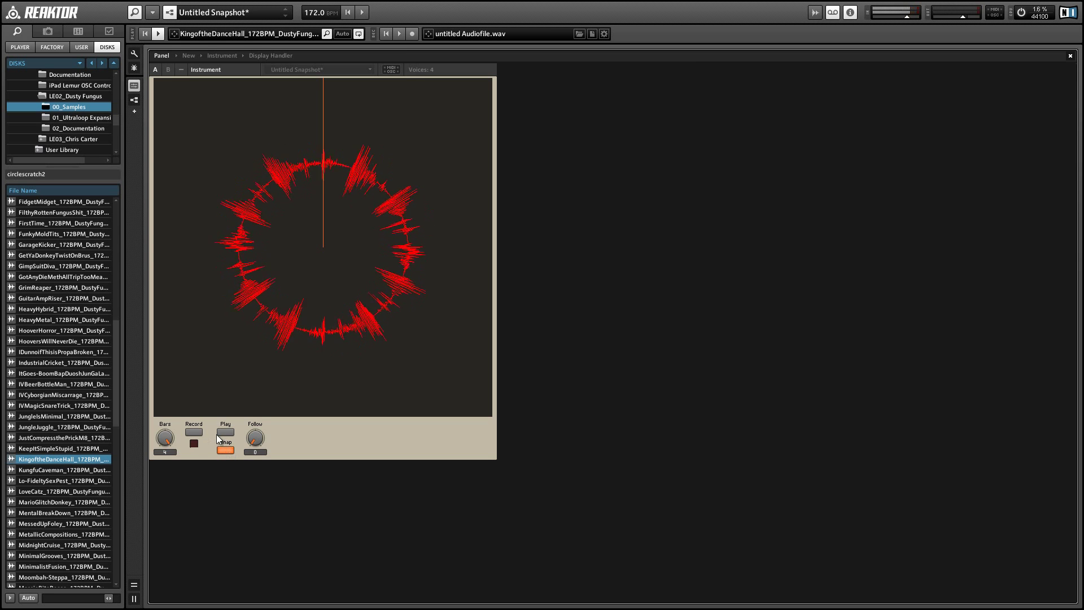
pyautogui.click(226, 434)
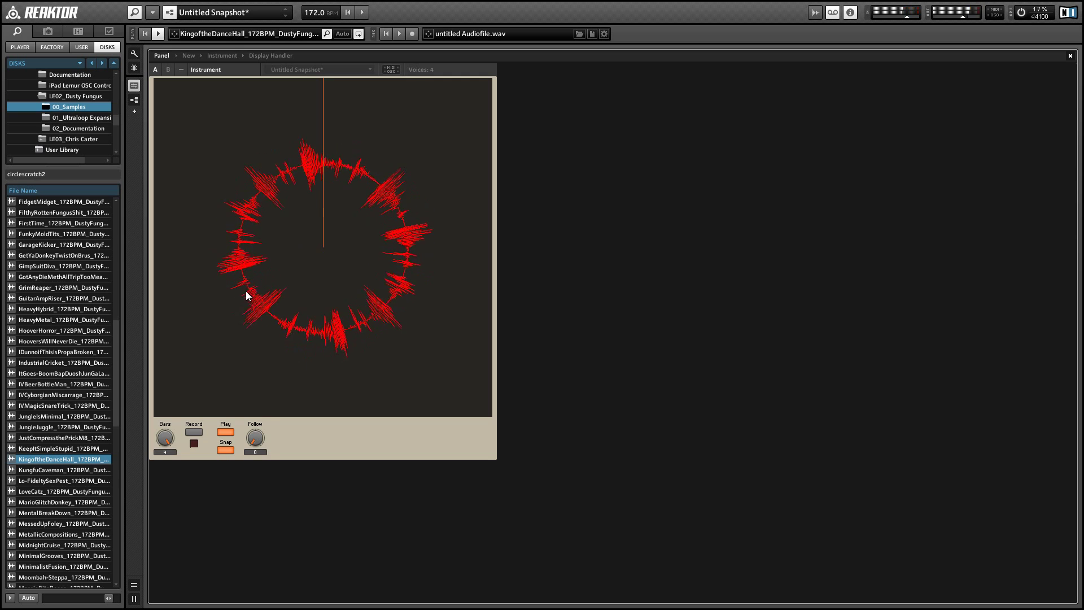
pyautogui.click(225, 432)
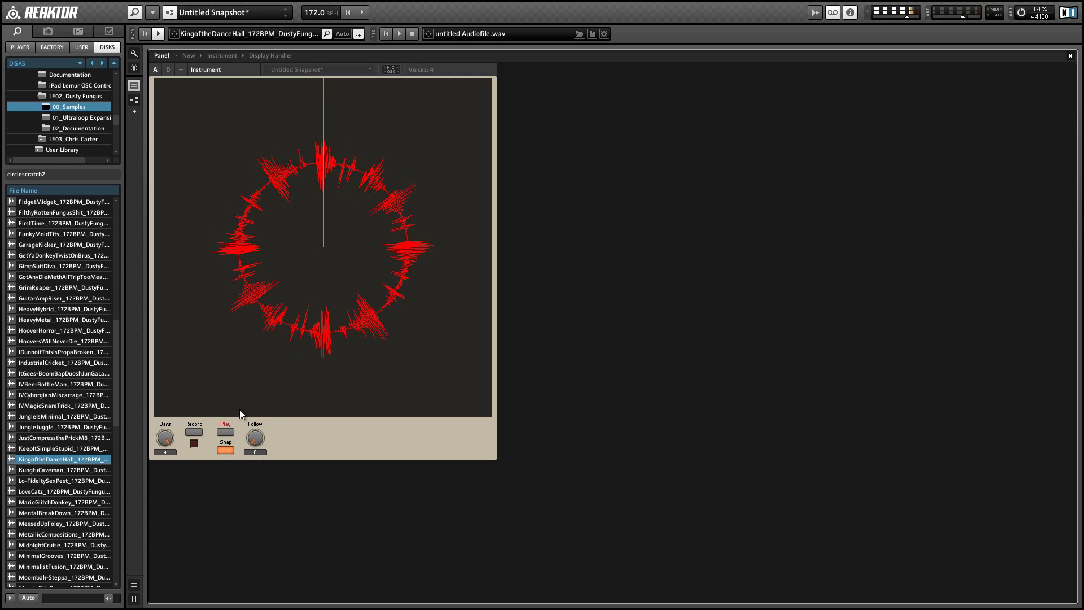
pyautogui.click(257, 440)
pyautogui.moveTo(257, 440); pyautogui.dragTo(250, 404)
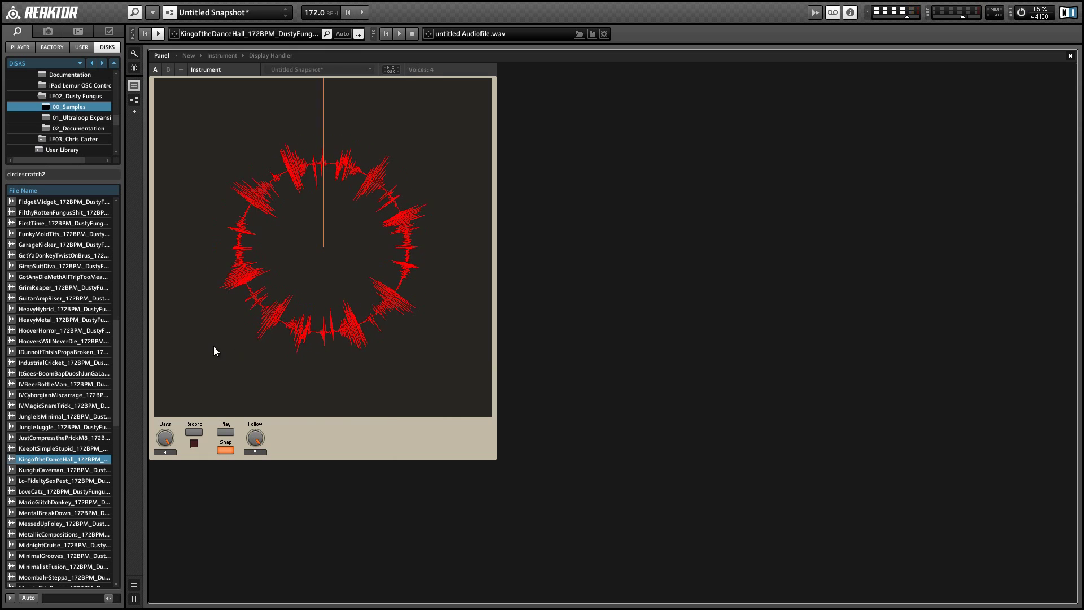
pyautogui.moveTo(250, 432); pyautogui.dragTo(257, 453)
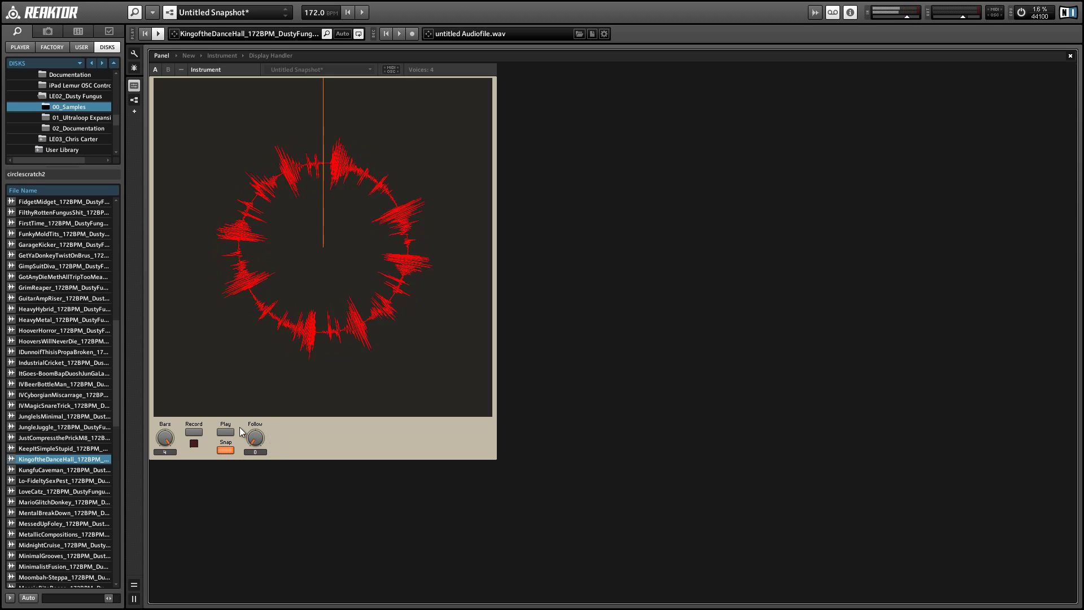
# Step: Drop Bars to 3 and record the KeepItSimpleStupid loop over the ring
pyautogui.moveTo(166, 436); pyautogui.dragTo(168, 500)
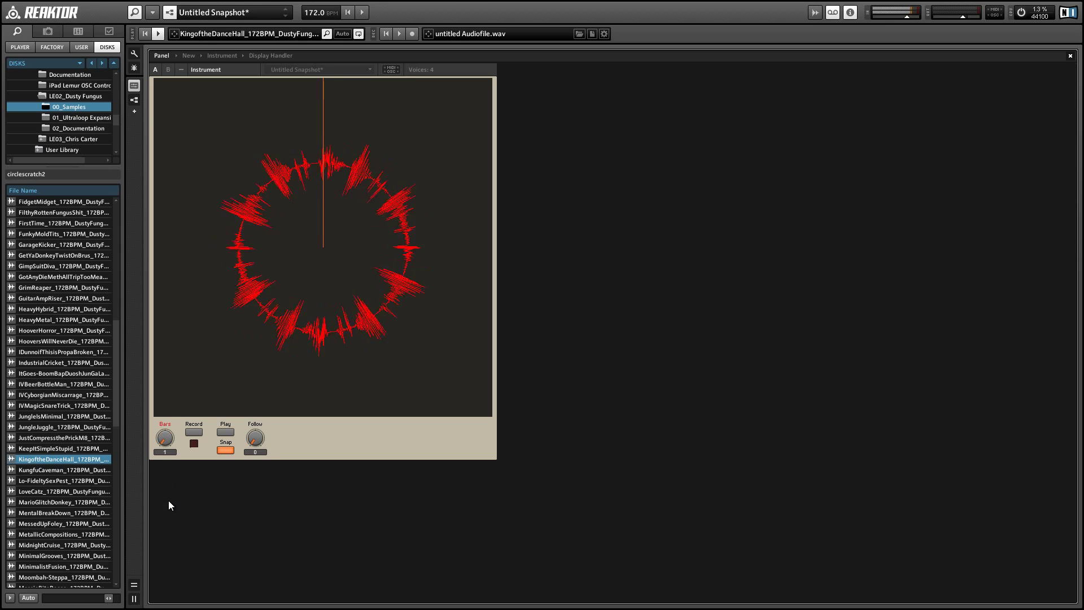
pyautogui.click(56, 447)
pyautogui.click(193, 433)
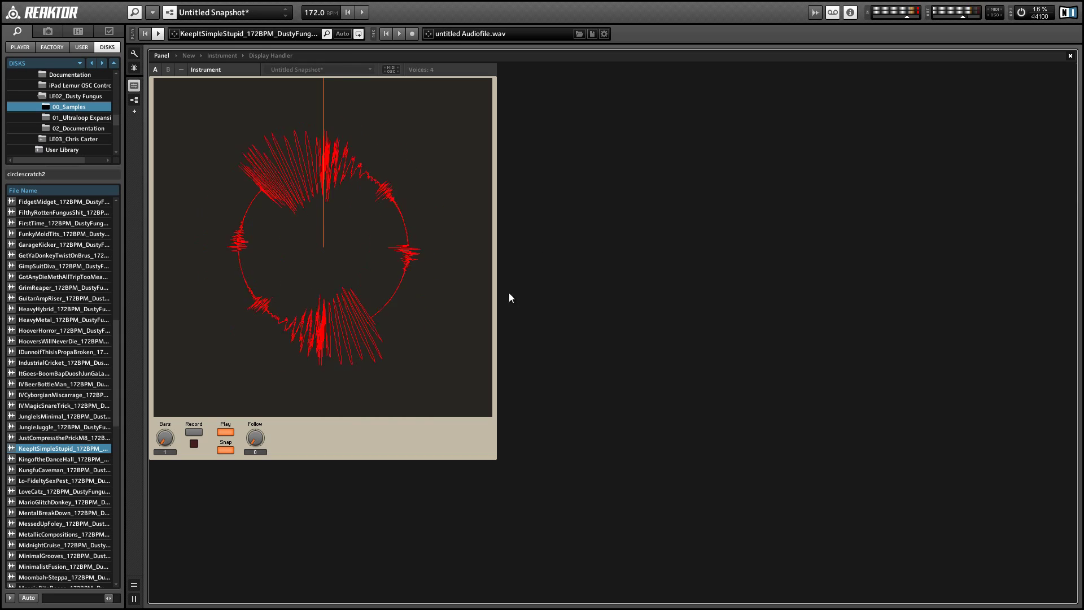
# Step: Raise Bars to 4, then shorten the loop to 1 bar and stop playback
pyautogui.moveTo(171, 425); pyautogui.dragTo(150, 361)
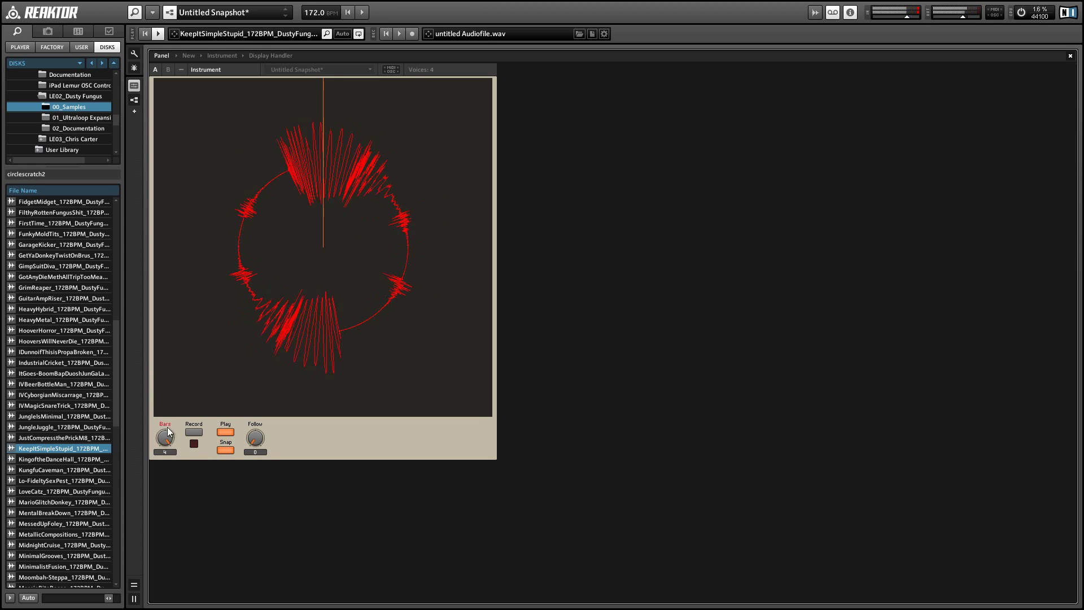
pyautogui.moveTo(175, 442); pyautogui.dragTo(155, 513)
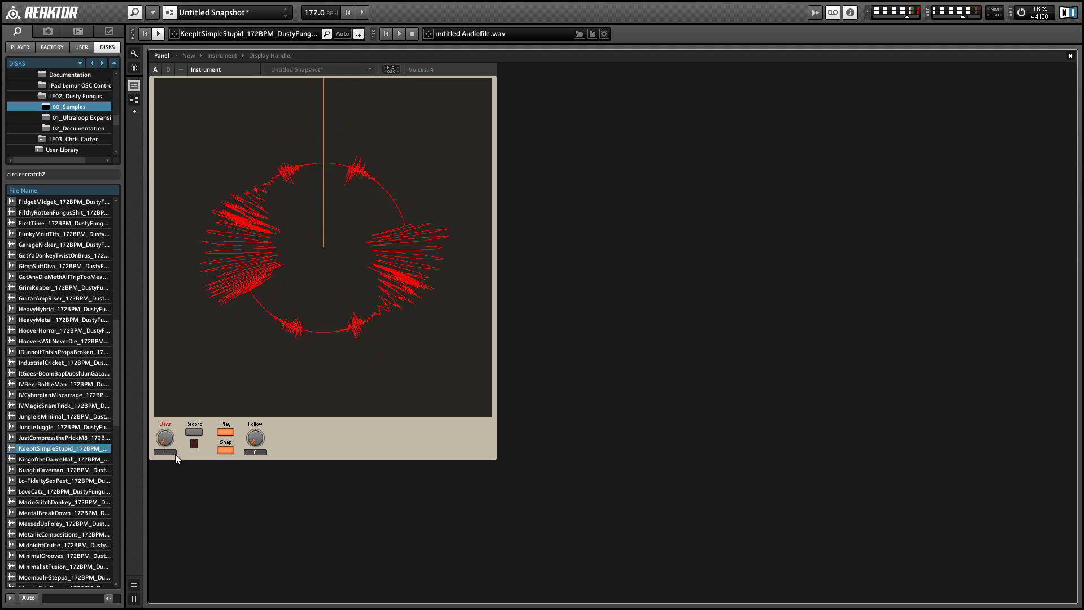
pyautogui.click(225, 431)
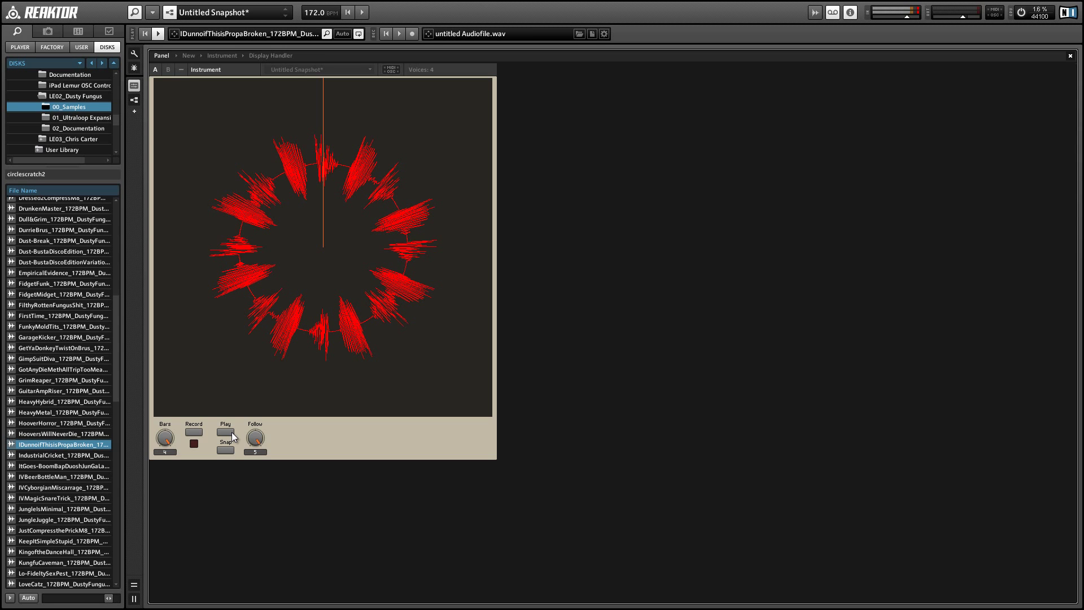
# Step: Load the FidgetFunk loop and record it over the existing ring
pyautogui.click(220, 433)
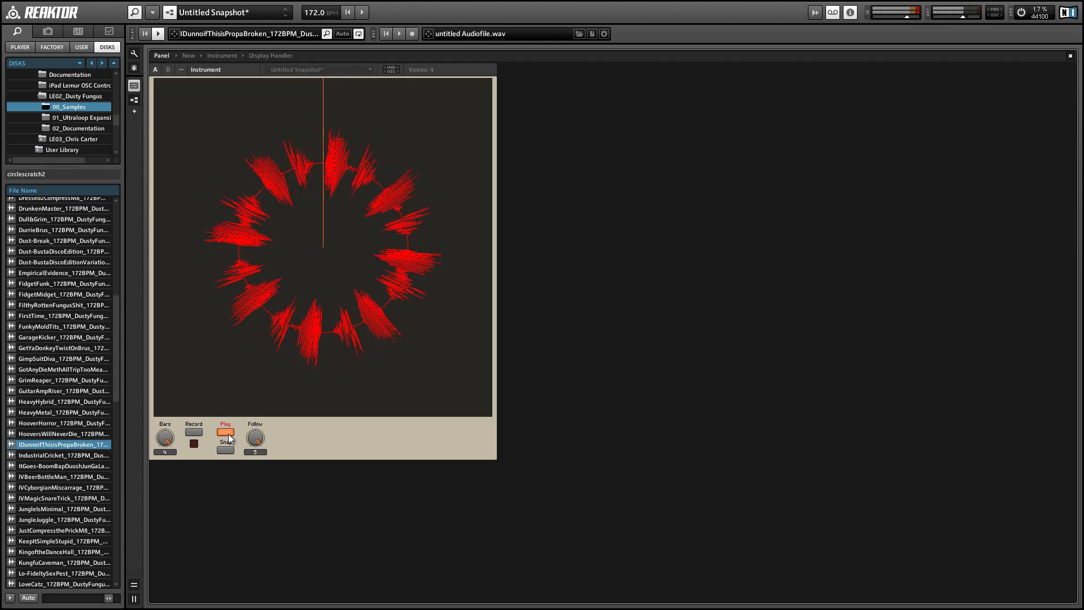
pyautogui.click(227, 433)
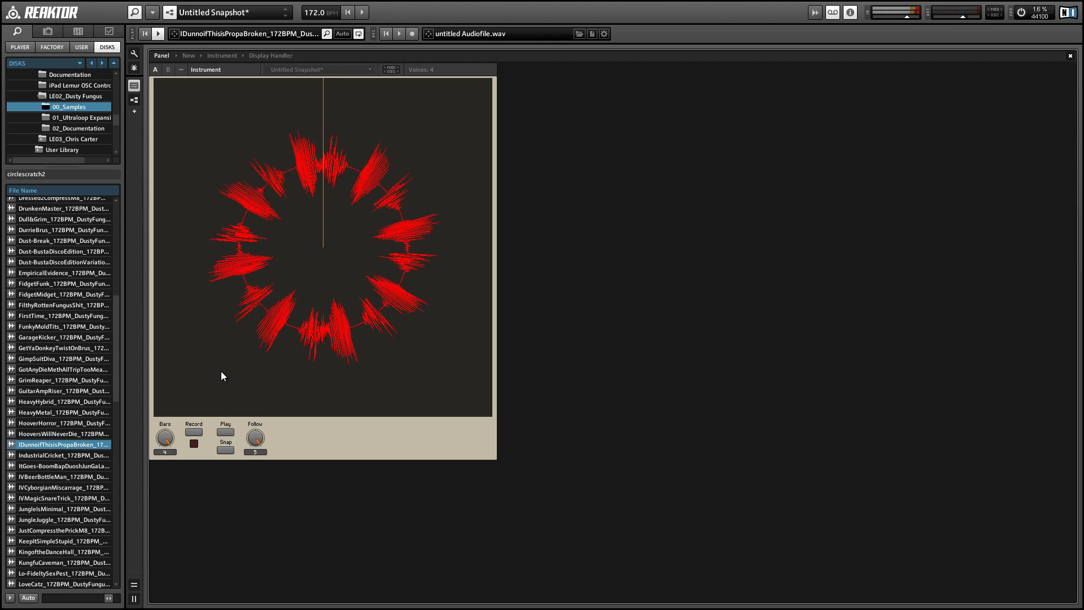
pyautogui.click(45, 283)
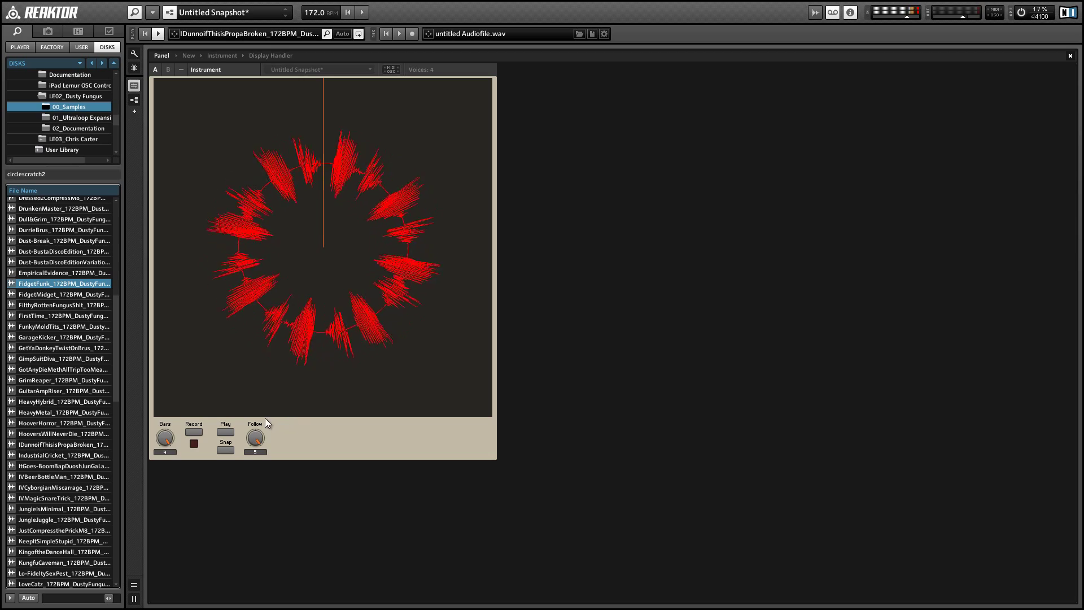
pyautogui.click(201, 432)
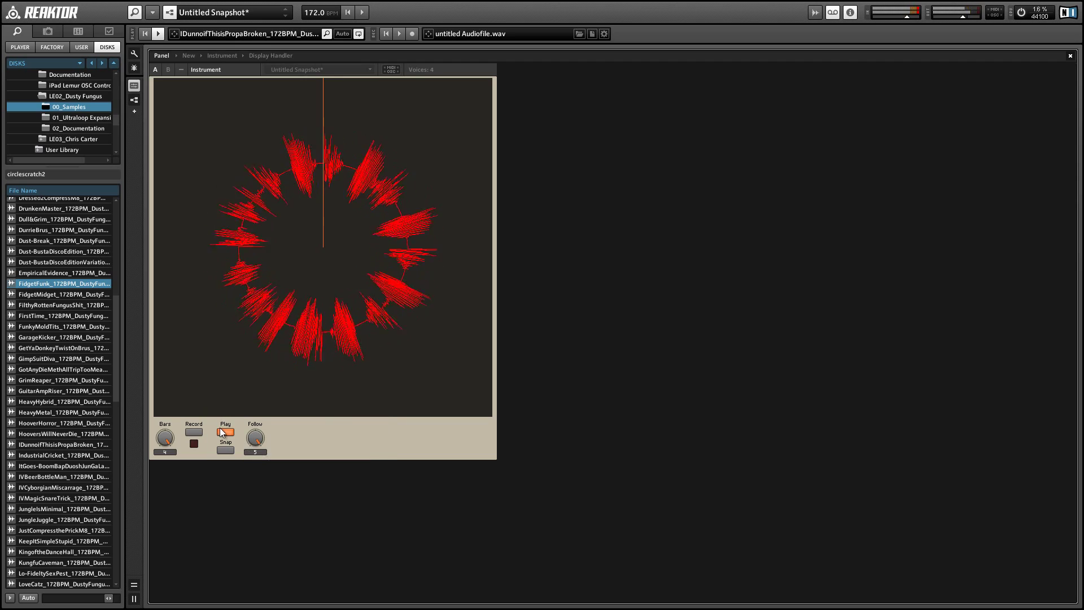
# Step: Stop recording, load IVMagicSnareTrick, and record it over the ring
pyautogui.click(226, 431)
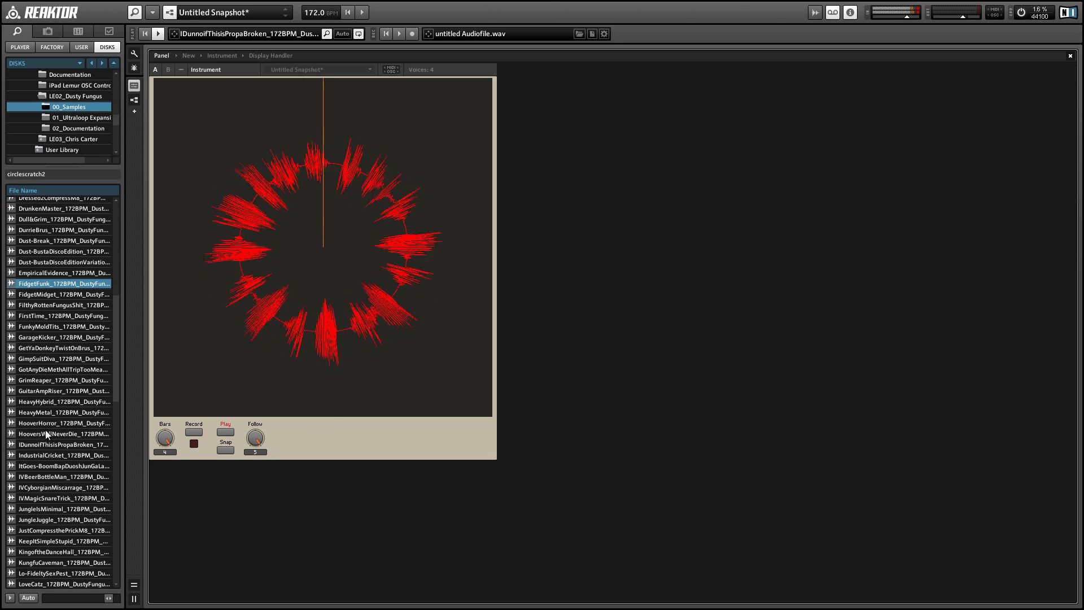
pyautogui.click(50, 476)
pyautogui.doubleClick(47, 497)
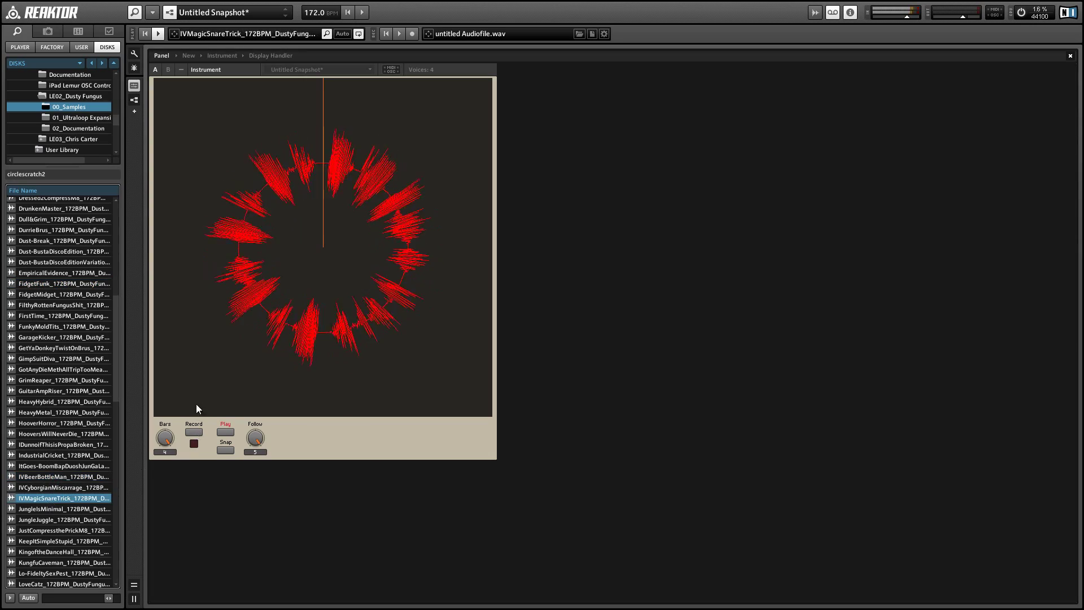
pyautogui.click(225, 432)
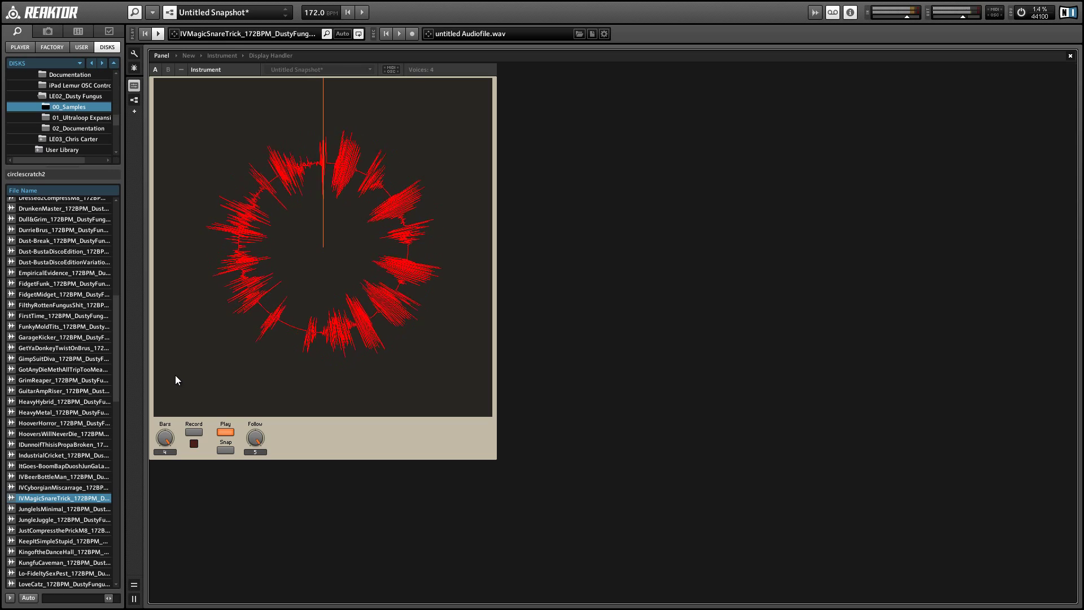
pyautogui.moveTo(171, 375)
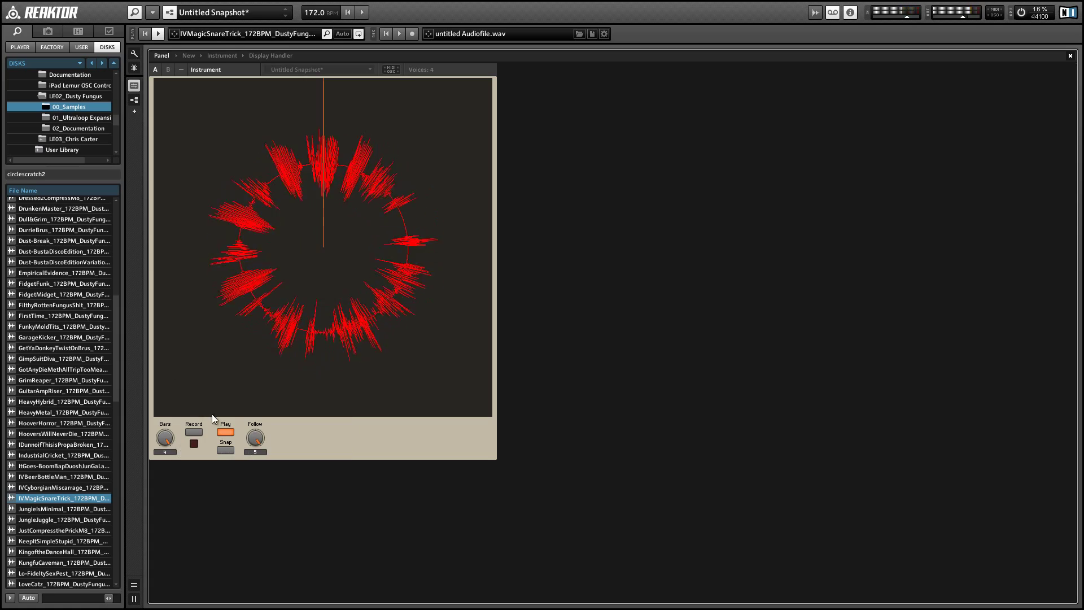
# Step: Load MinimalGrooves, record it into the ring, then stop playback
pyautogui.scroll(-4, 52, 536)
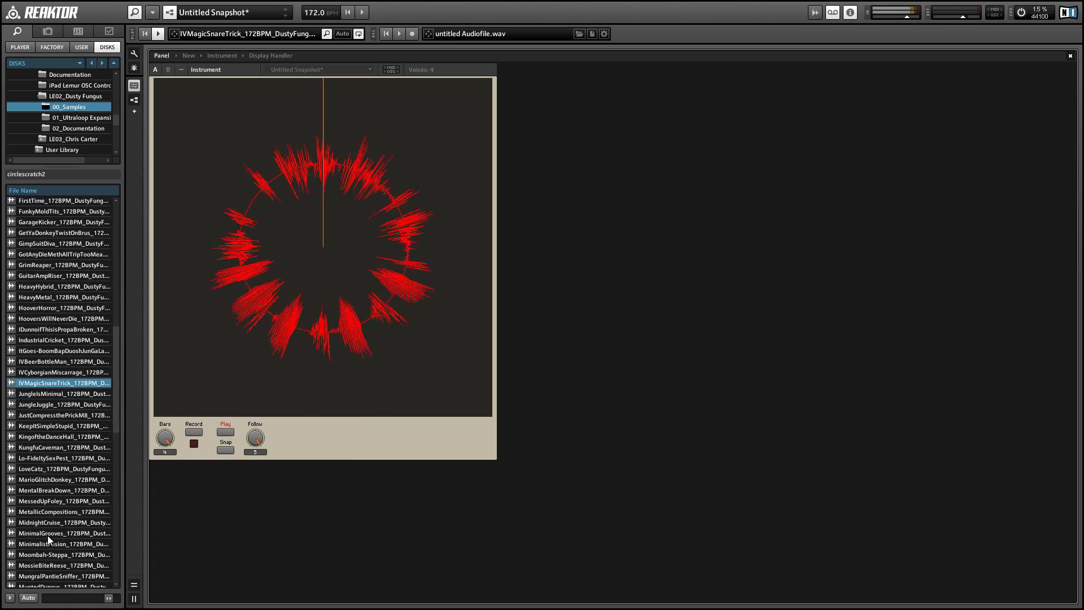
pyautogui.click(48, 533)
pyautogui.click(225, 432)
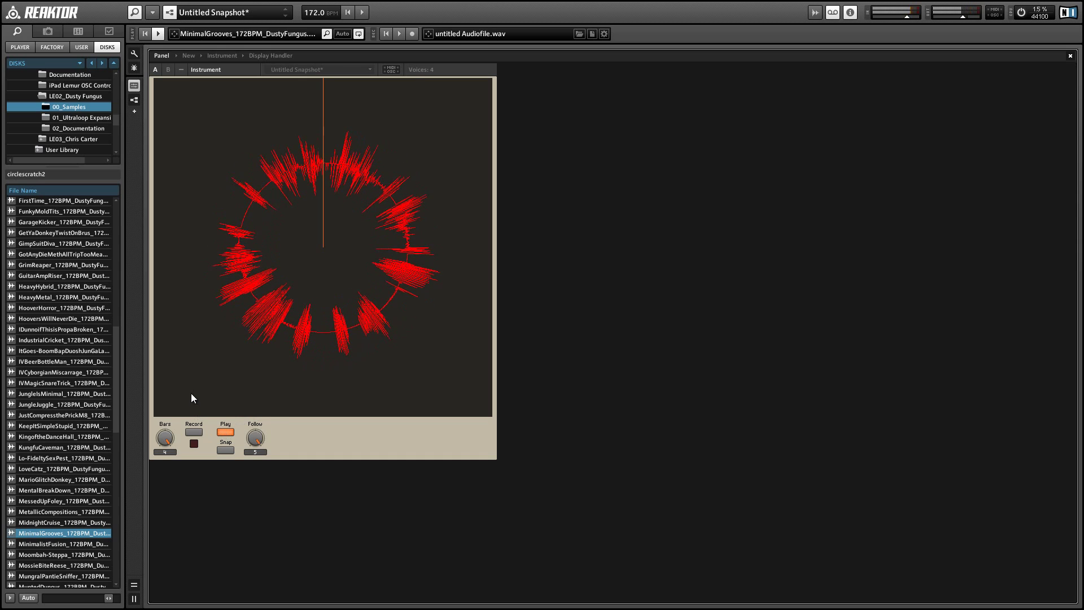
pyautogui.click(224, 431)
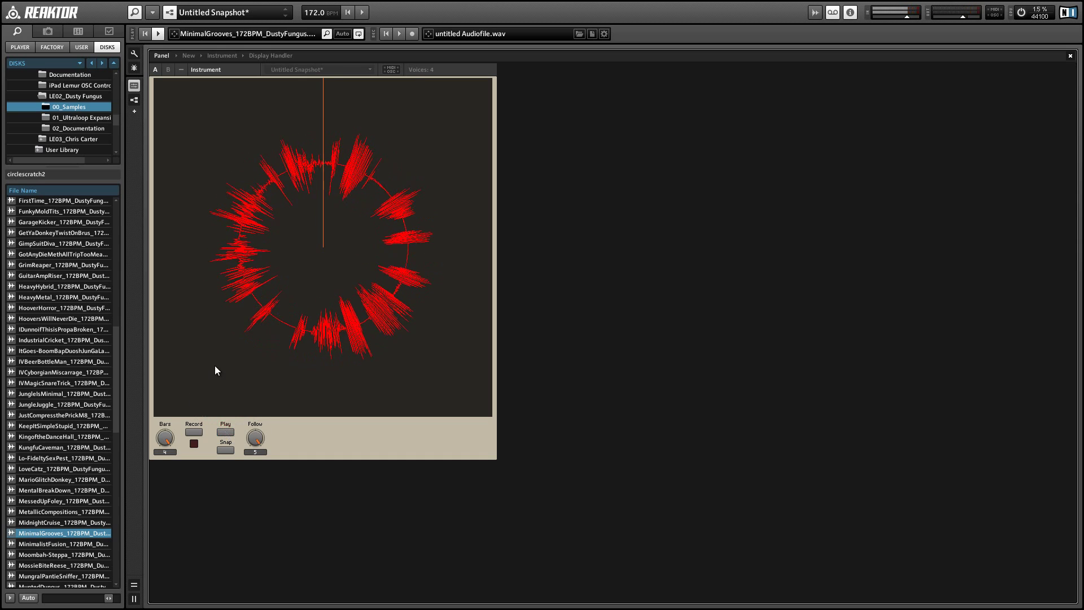